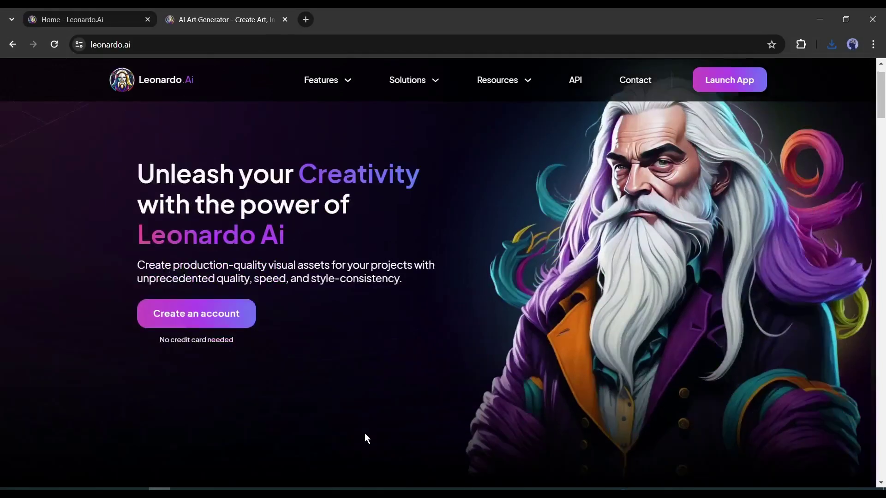
# - Sign in to Leonardo.Ai with a Google account
pyautogui.scroll(-10, 369, 425)
pyautogui.scroll(-8, 374, 418)
pyautogui.scroll(-4, 374, 418)
pyautogui.scroll(-3, 374, 421)
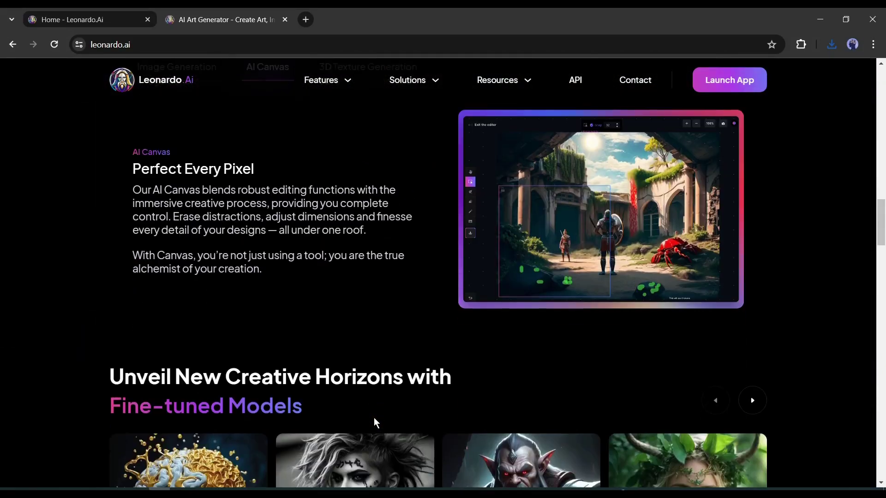
pyautogui.scroll(-2, 375, 421)
pyautogui.scroll(-5, 375, 421)
pyautogui.scroll(-4, 375, 421)
pyautogui.scroll(-1, 375, 422)
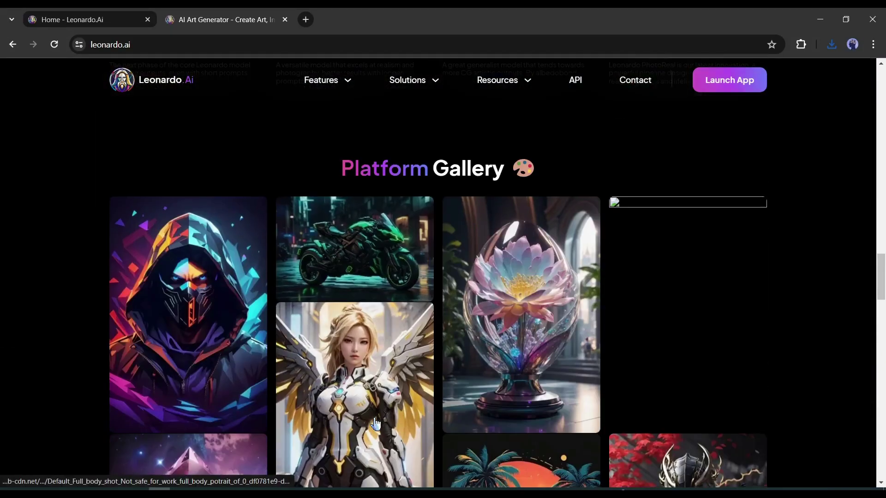
pyautogui.scroll(-3, 375, 422)
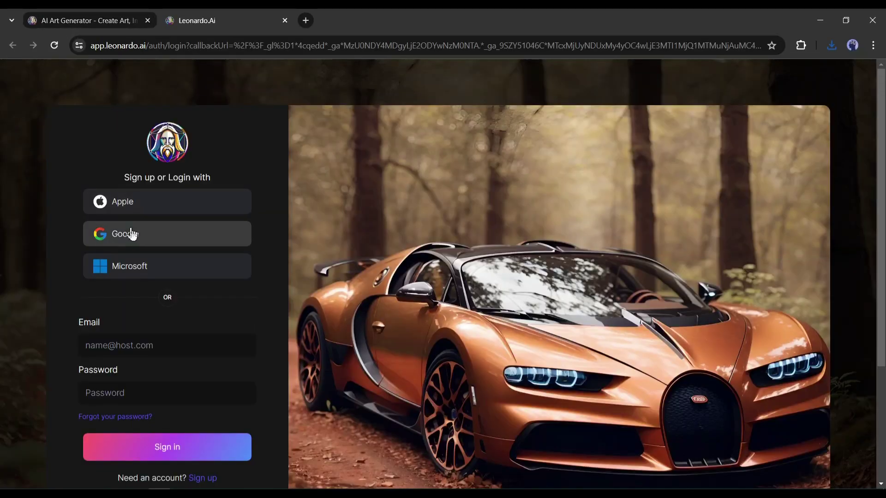
pyautogui.click(133, 234)
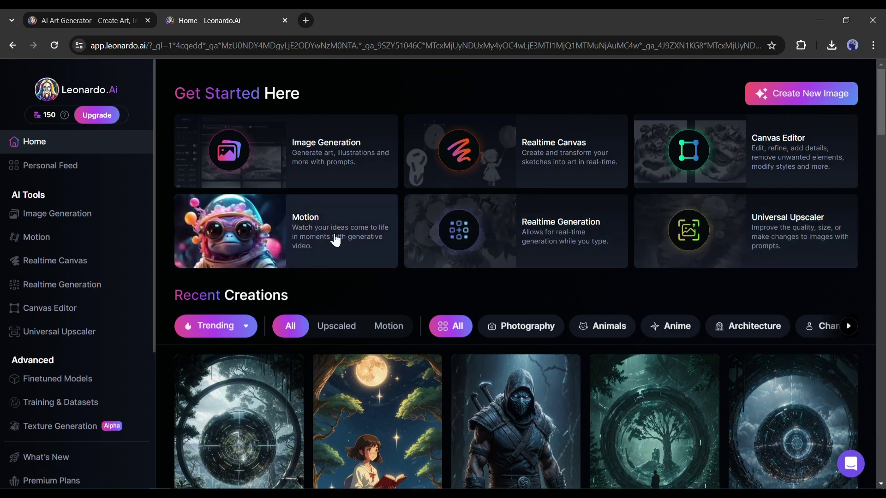
# - Preview the Image2Motion tool from the Motion card, then close it
pyautogui.click(246, 236)
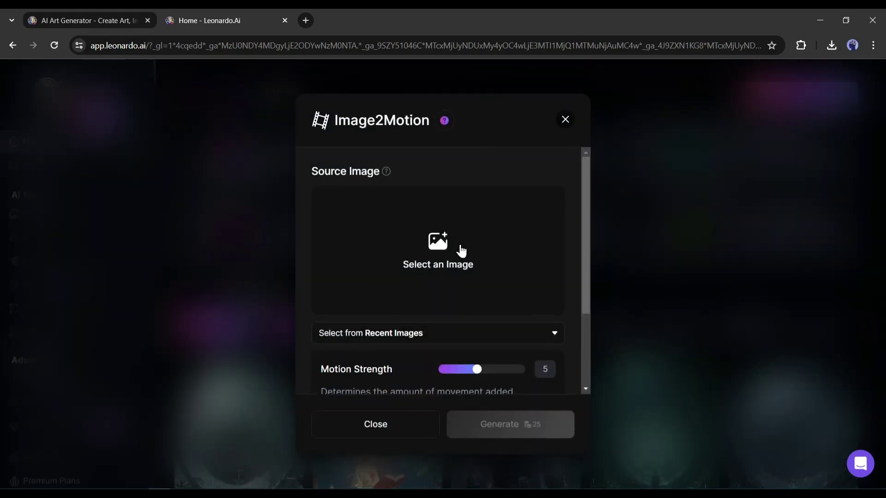
pyautogui.scroll(-3, 429, 297)
pyautogui.scroll(3, 531, 149)
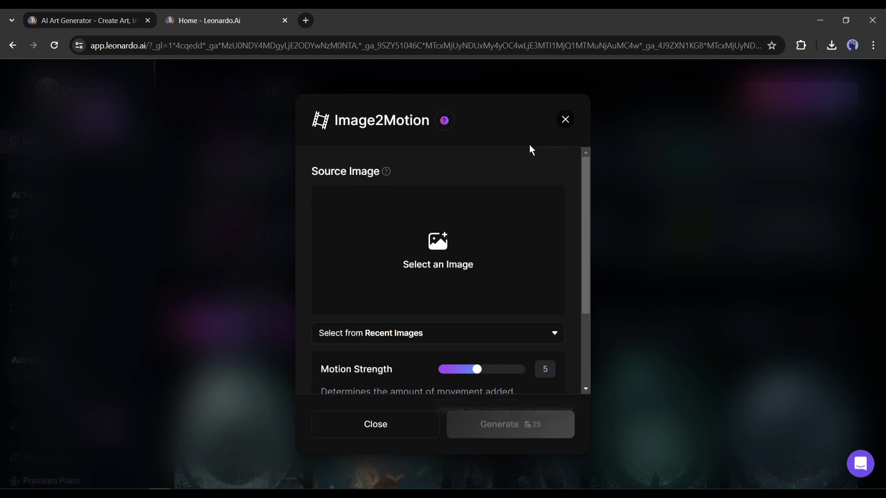
pyautogui.click(566, 121)
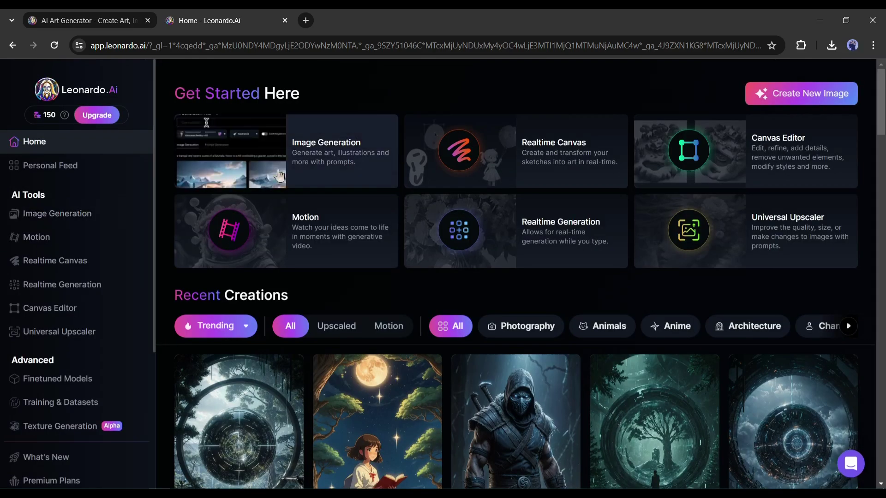
# - Check the models available on the Image Generation page, then return home
pyautogui.click(341, 153)
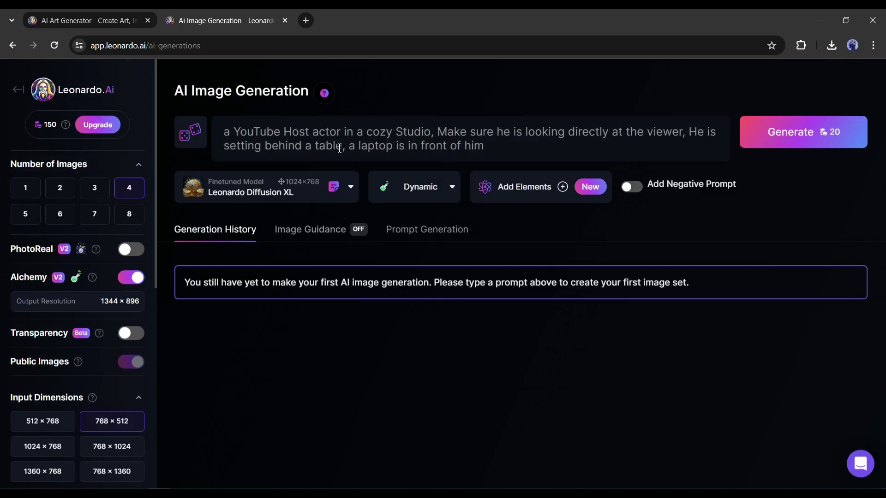
pyautogui.click(329, 184)
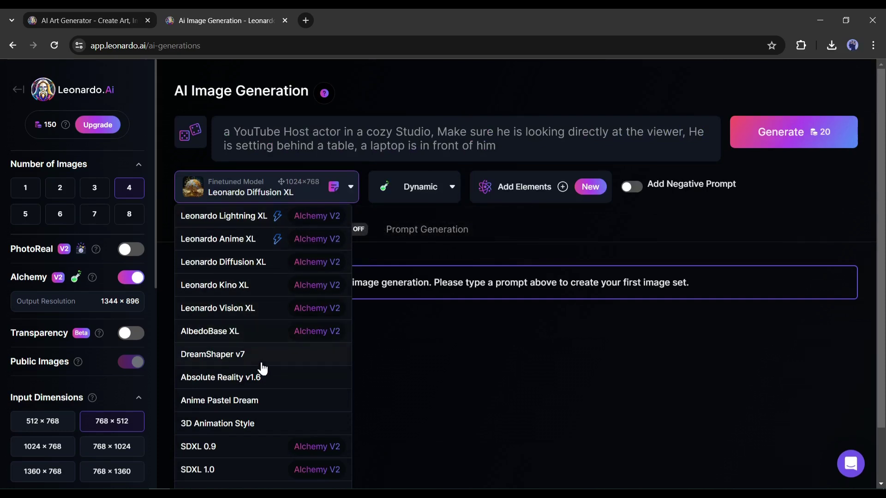
pyautogui.click(18, 90)
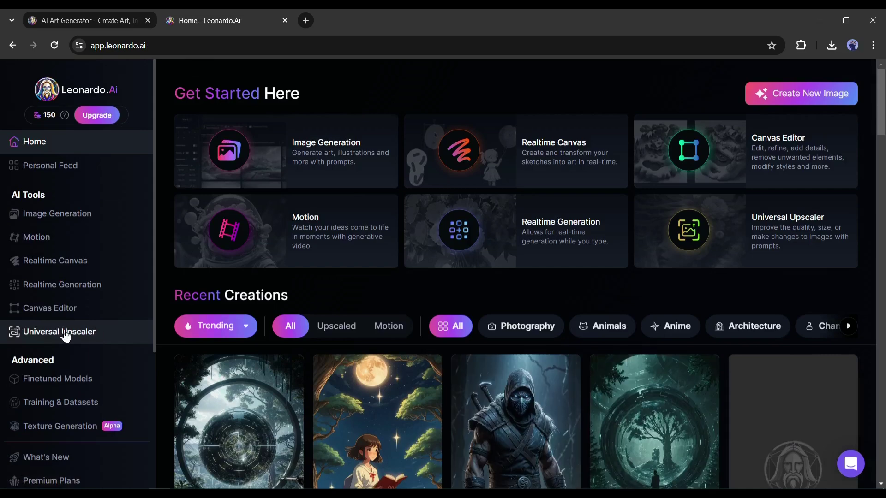
# - Pick Leonardo Kino XL from Finetuned Models and generate with it
pyautogui.click(59, 384)
pyautogui.scroll(-3, 870, 306)
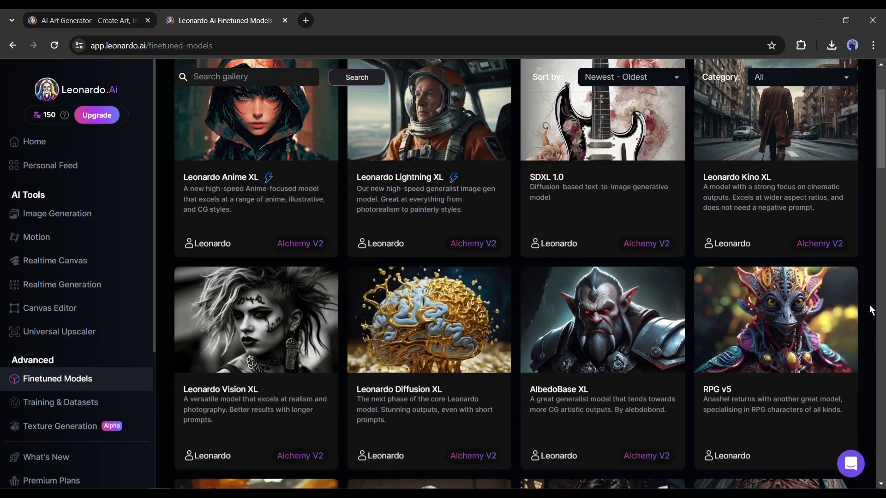
pyautogui.scroll(-5, 871, 307)
pyautogui.scroll(3, 848, 297)
pyautogui.scroll(3, 846, 310)
pyautogui.scroll(4, 835, 293)
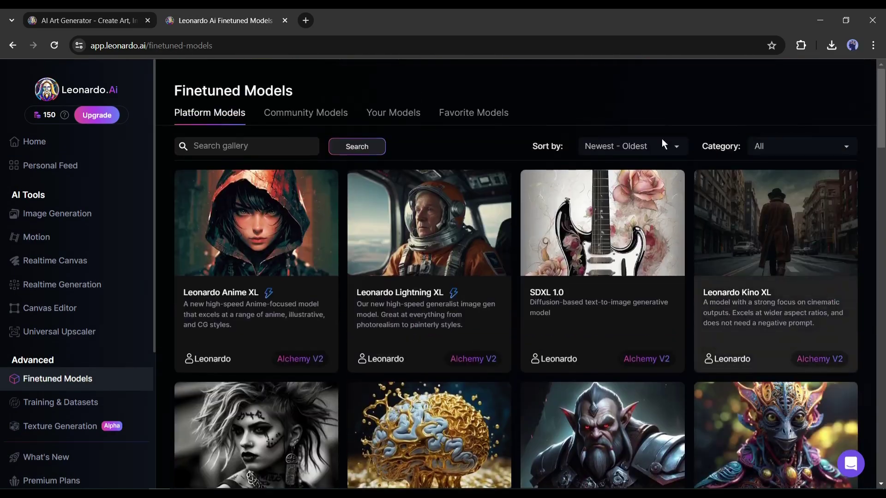
pyautogui.click(768, 240)
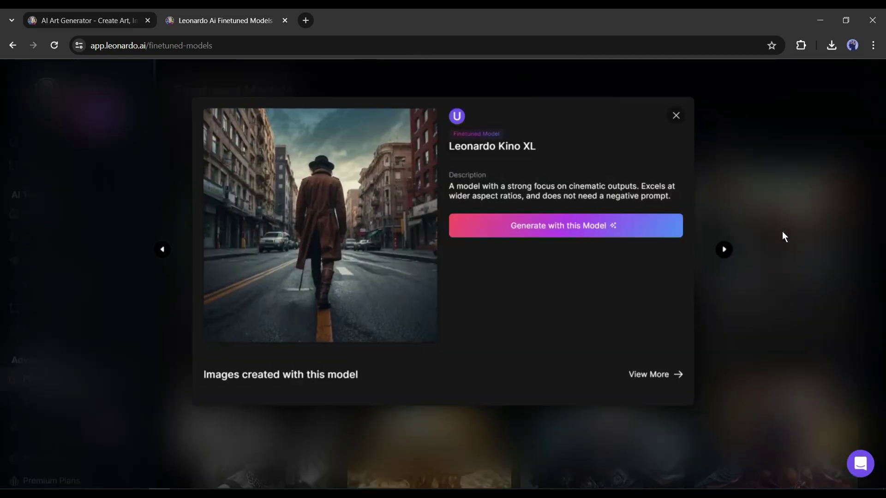
pyautogui.click(540, 226)
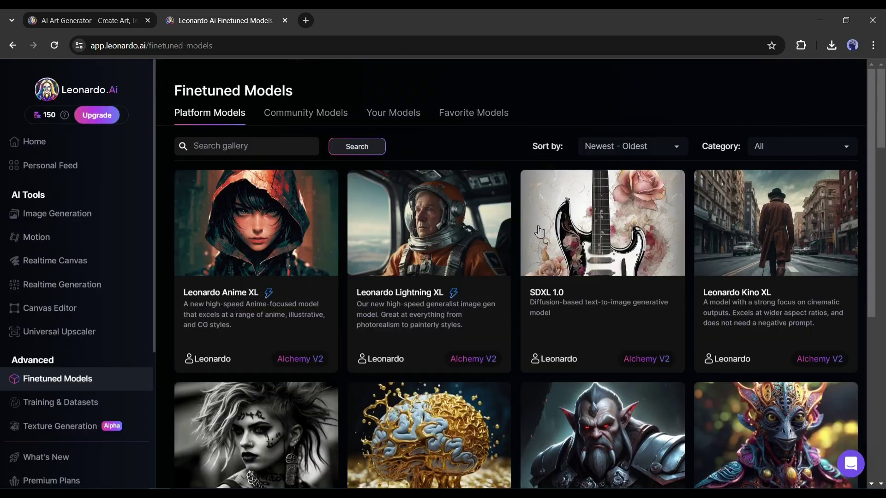
# - Replace the prefilled prompt with the pasted underwater shark coral-reef prompt
pyautogui.tripleClick(379, 121)
pyautogui.press('BackSpace')
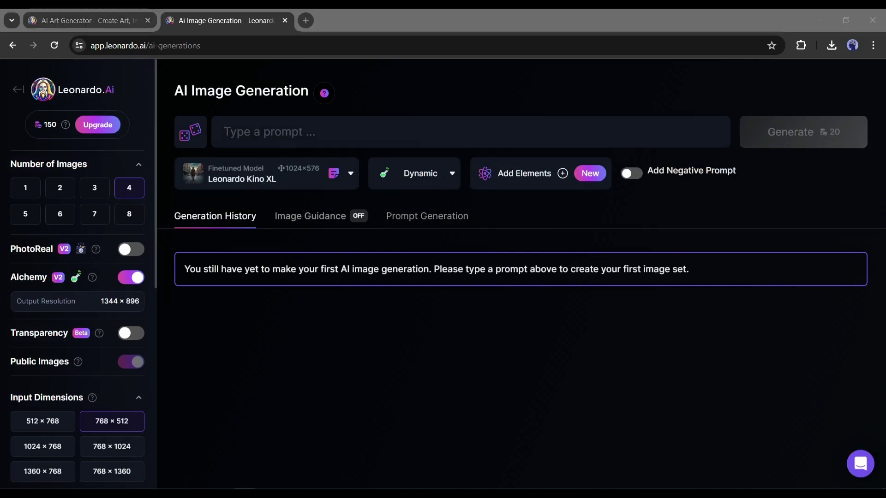
pyautogui.write("A majestic shark soaring through a vibrant coral reef, sunlight filtering through the crystal-clear waters, colorful fish darting around, showcasing the shark's sleek body and powerful fins, Photography, underwater shot with a wide-angle lens,")
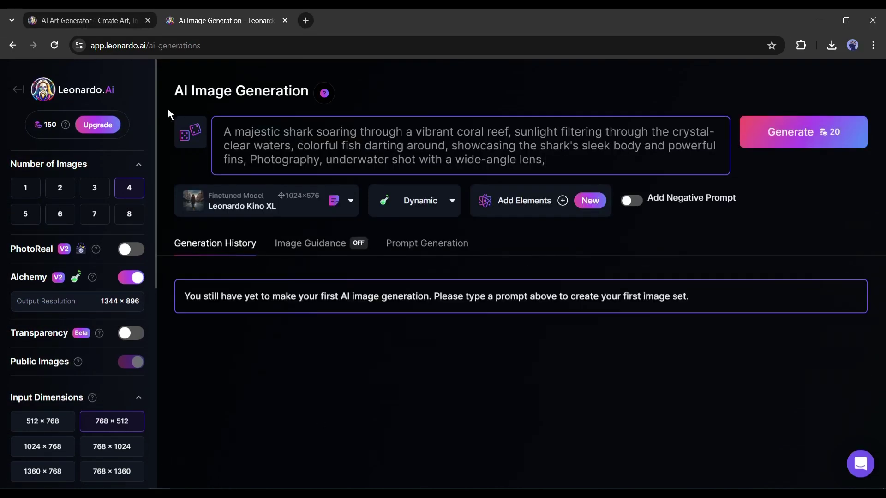
# - Highlight the prompt's majestic shark, colourful fish, and wide-angle underwater phrases
pyautogui.moveTo(225, 131); pyautogui.dragTo(293, 130)
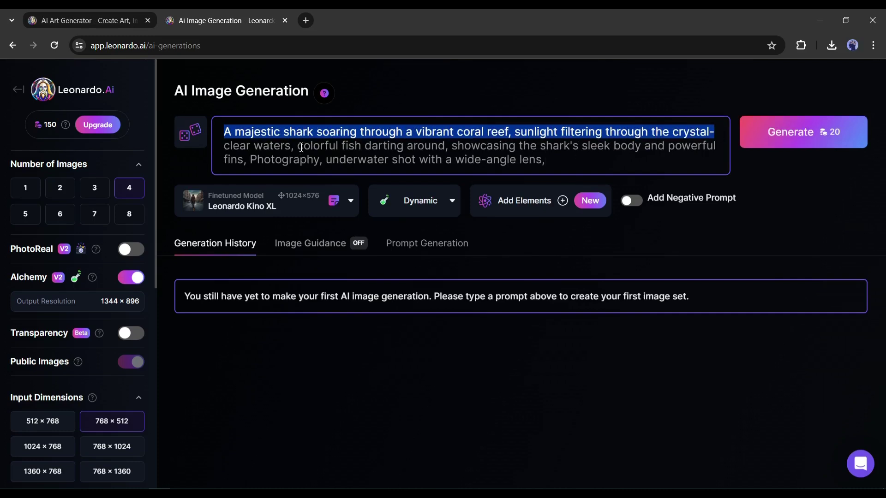
pyautogui.moveTo(267, 147); pyautogui.dragTo(702, 150)
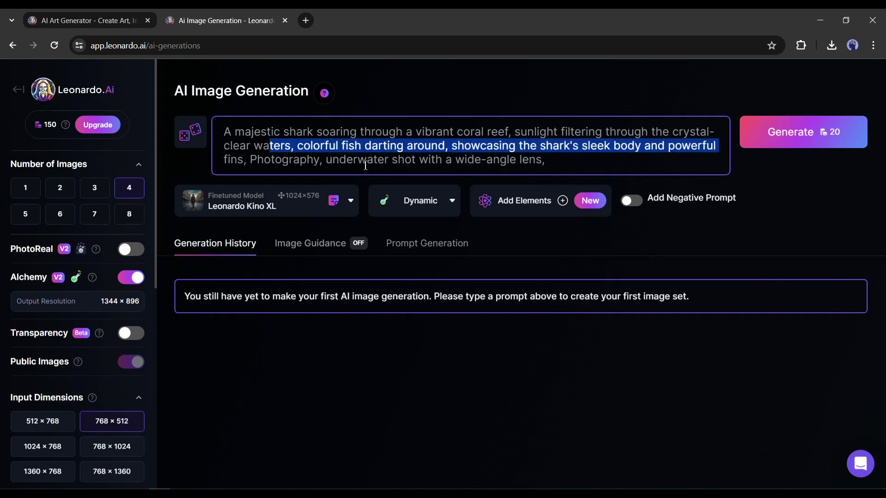
pyautogui.moveTo(354, 160); pyautogui.dragTo(512, 158)
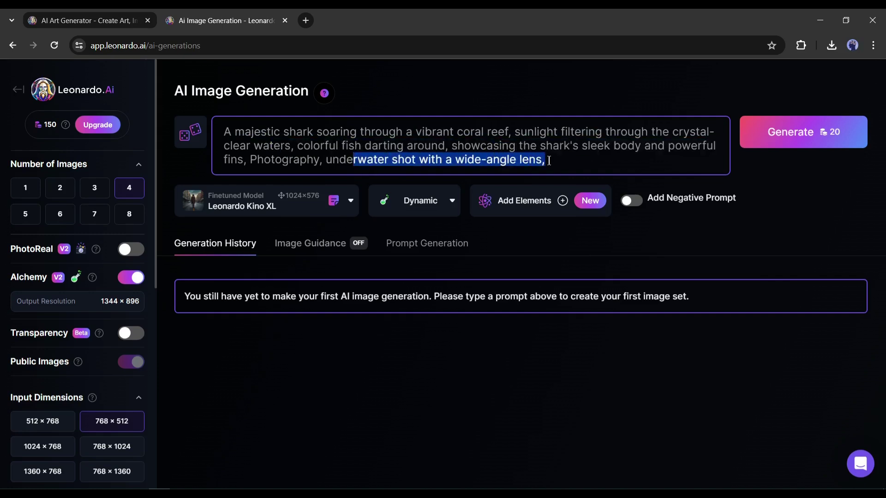
pyautogui.click(581, 165)
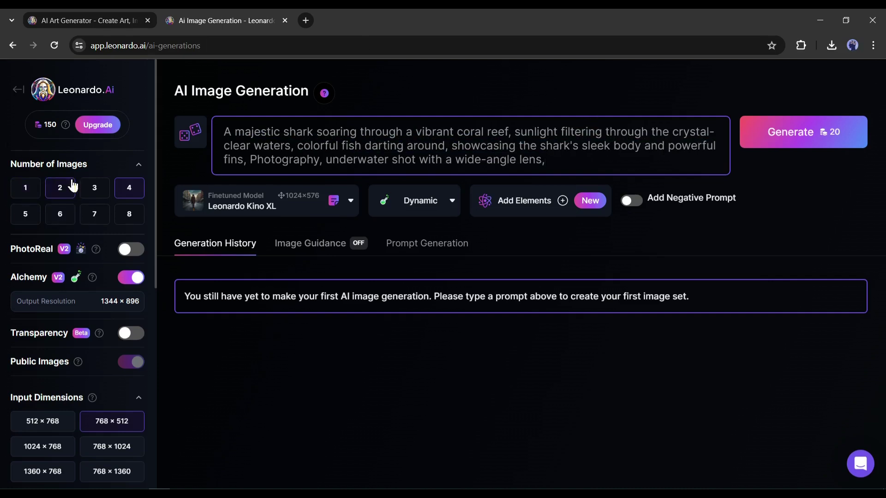
# - Keep four images per generation and look over the Transparency option
pyautogui.click(137, 194)
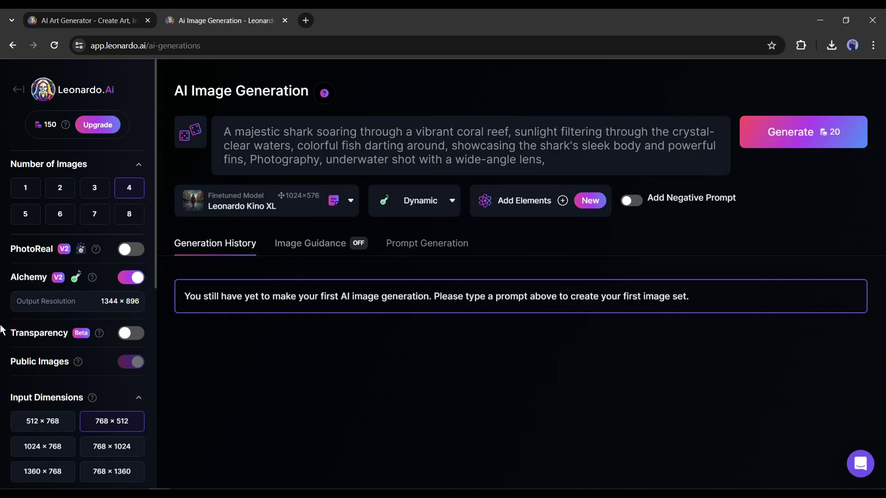
pyautogui.scroll(-1, 1, 332)
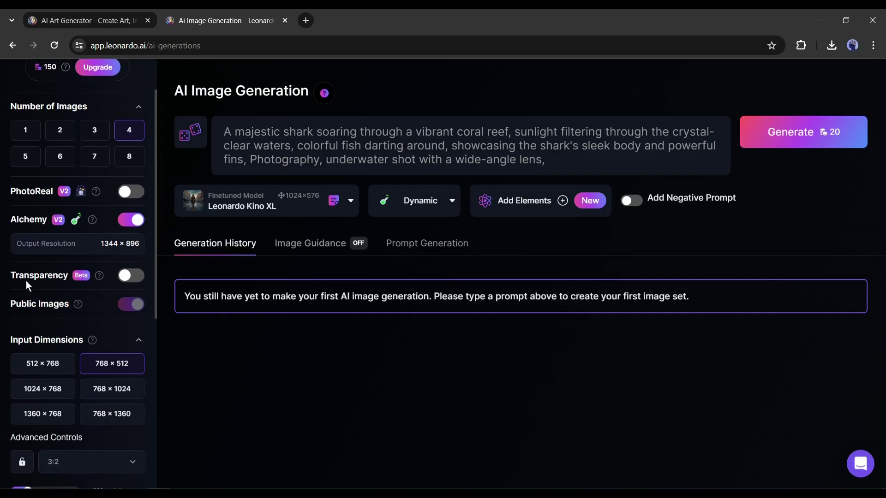
pyautogui.moveTo(11, 279); pyautogui.dragTo(83, 277)
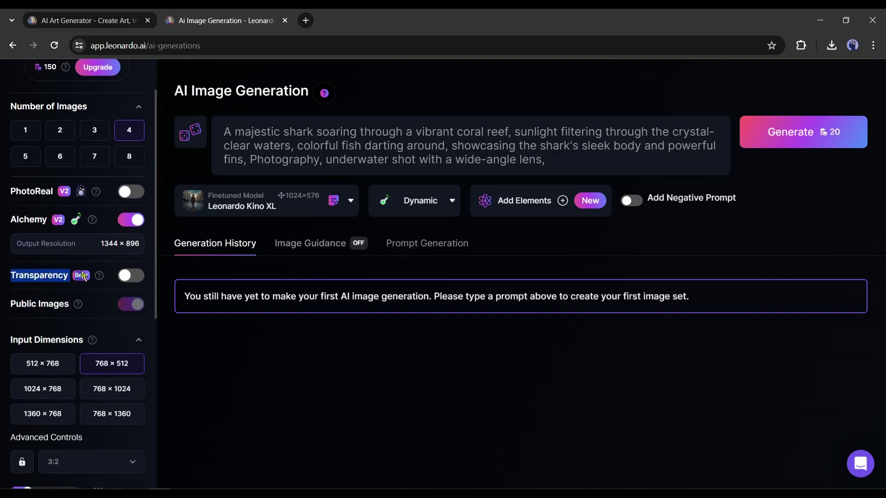
pyautogui.moveTo(99, 276)
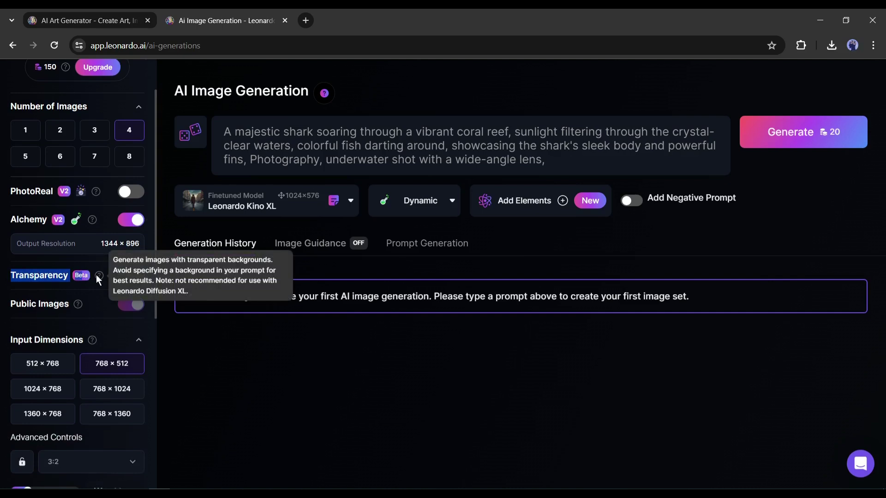
pyautogui.click(48, 278)
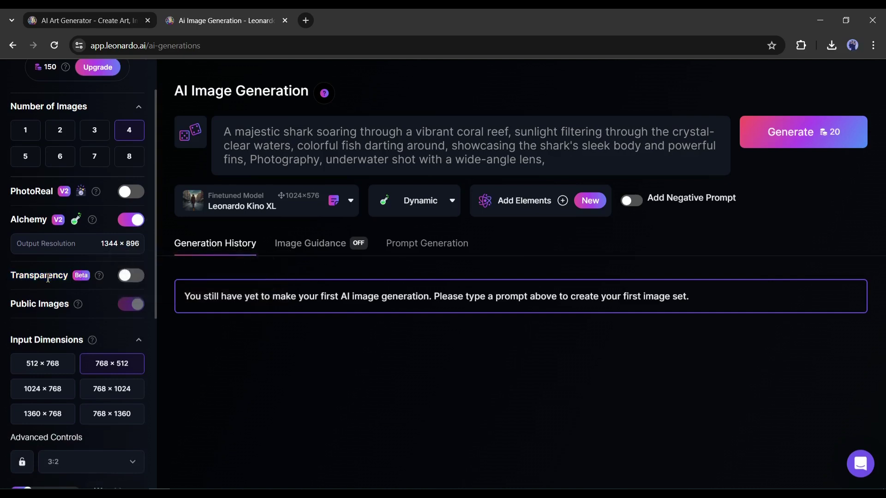
# - Set the aspect ratio to 16:9 for 912 × 512 images
pyautogui.scroll(-1, 69, 290)
pyautogui.scroll(1, 19, 295)
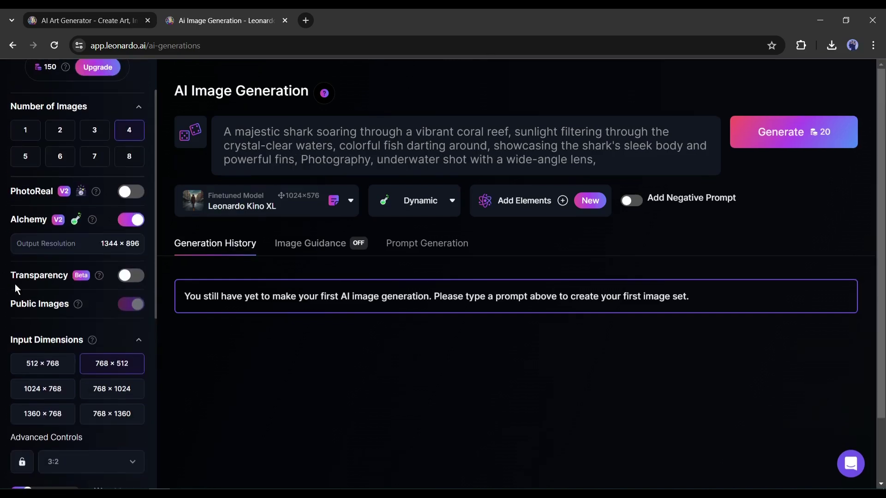
pyautogui.scroll(-5, 4, 286)
pyautogui.click(88, 231)
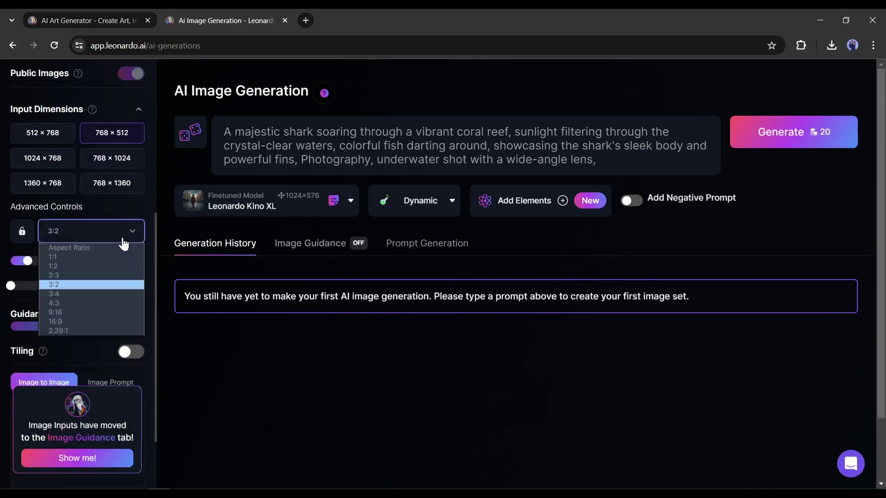
pyautogui.click(69, 321)
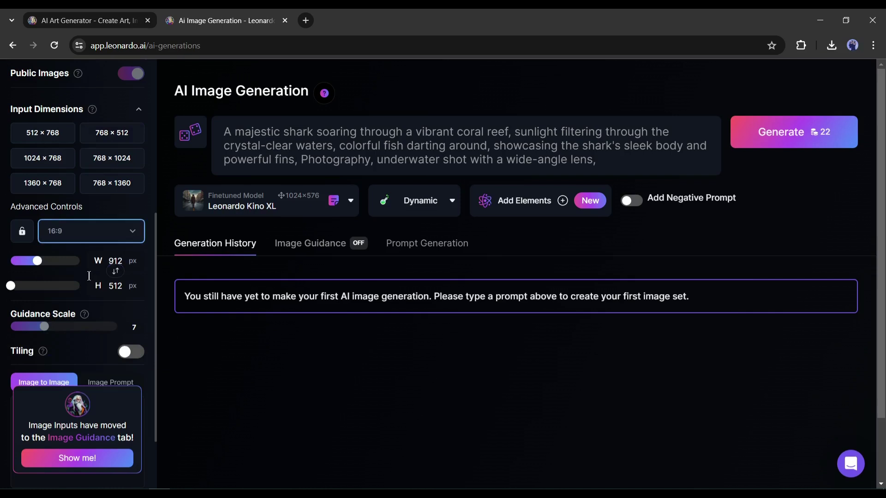
pyautogui.scroll(-2, 37, 373)
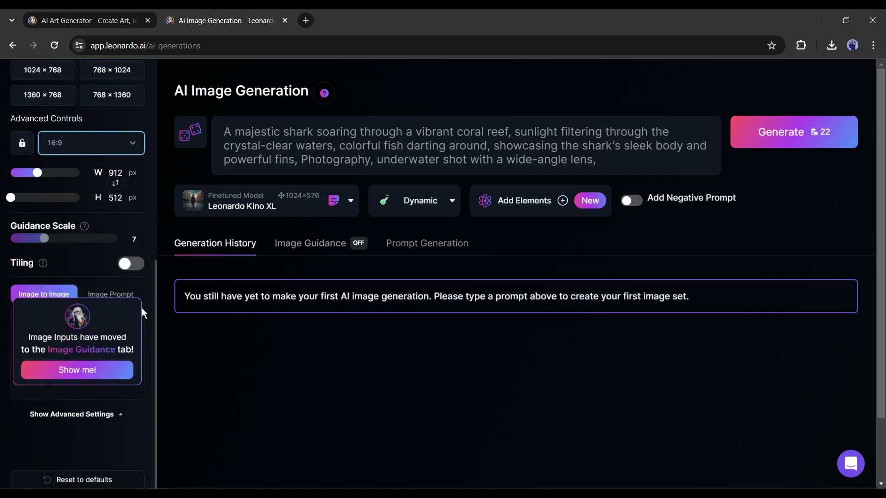
pyautogui.scroll(6, 79, 342)
pyautogui.scroll(2, 79, 342)
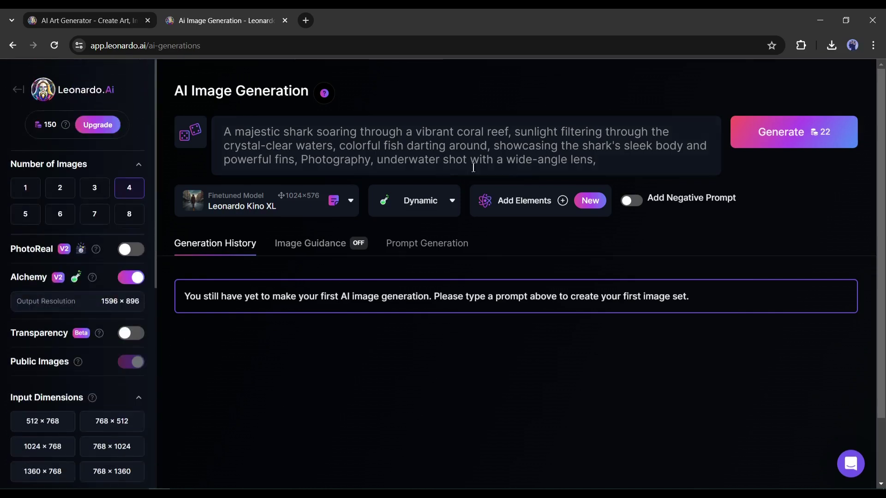
# - Switch the style preset to Cinematic, leaving Elements and negative prompt unused
pyautogui.click(436, 210)
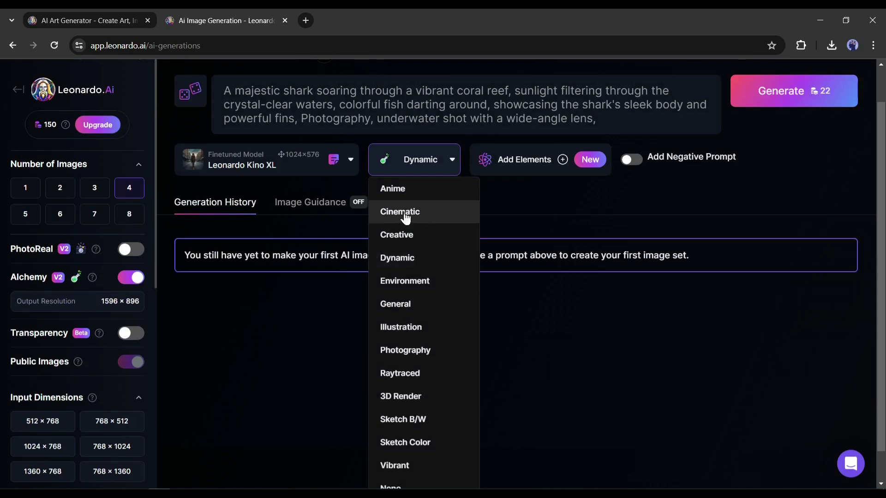
pyautogui.click(412, 216)
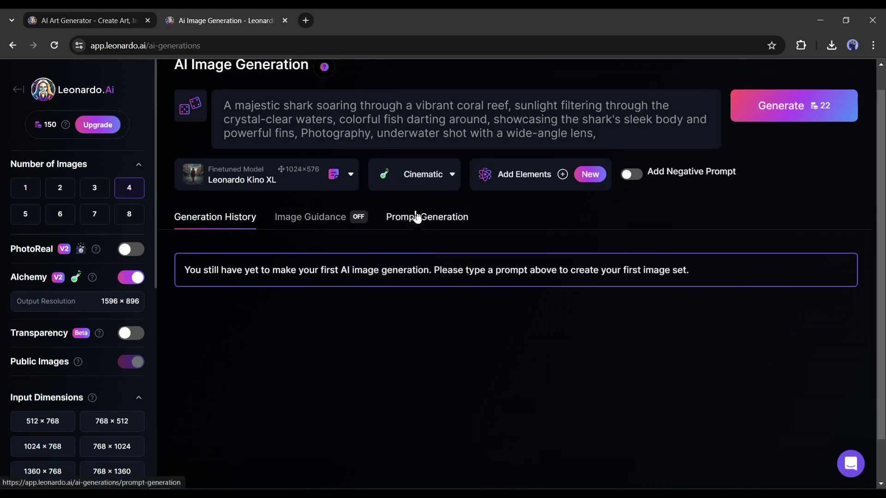
pyautogui.click(557, 212)
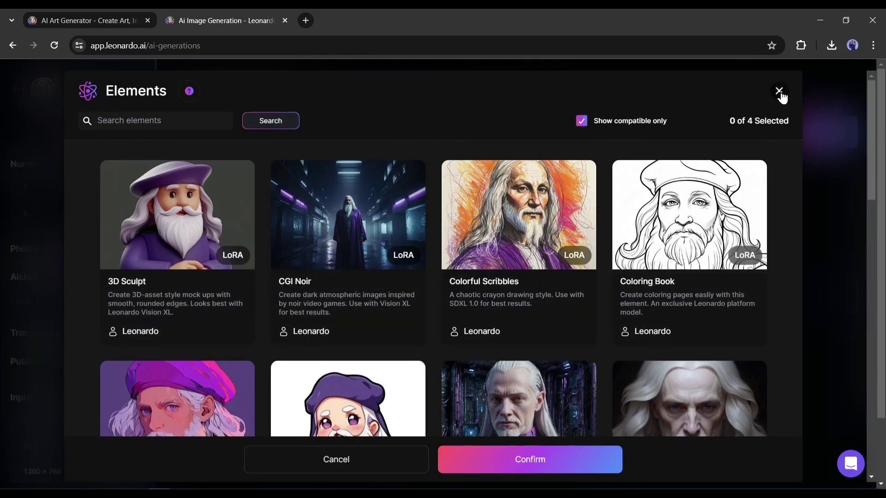
pyautogui.click(780, 91)
pyautogui.click(630, 201)
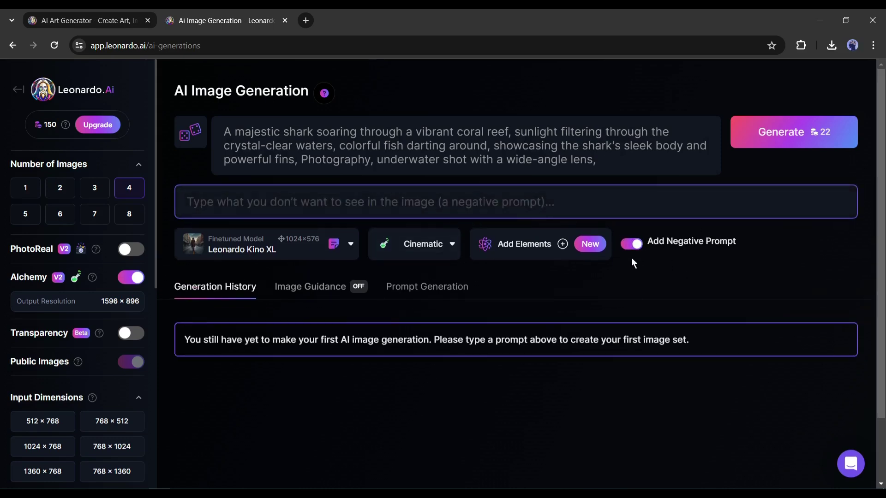
pyautogui.click(631, 244)
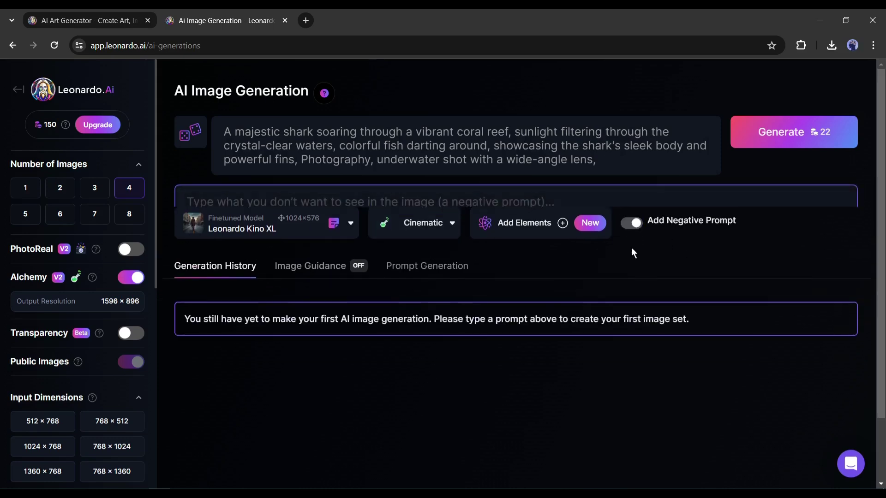
# - Generate four Kino XL shark images and enlarge the first for inspection
pyautogui.click(807, 147)
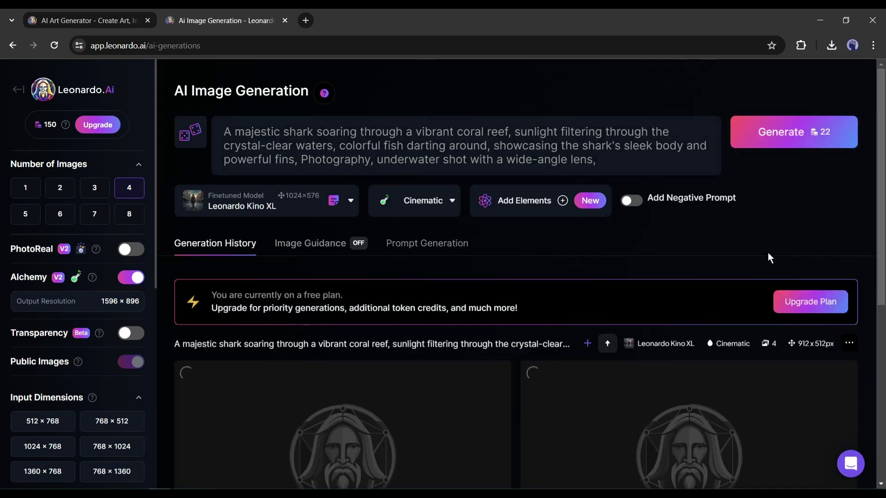
pyautogui.scroll(-5, 674, 243)
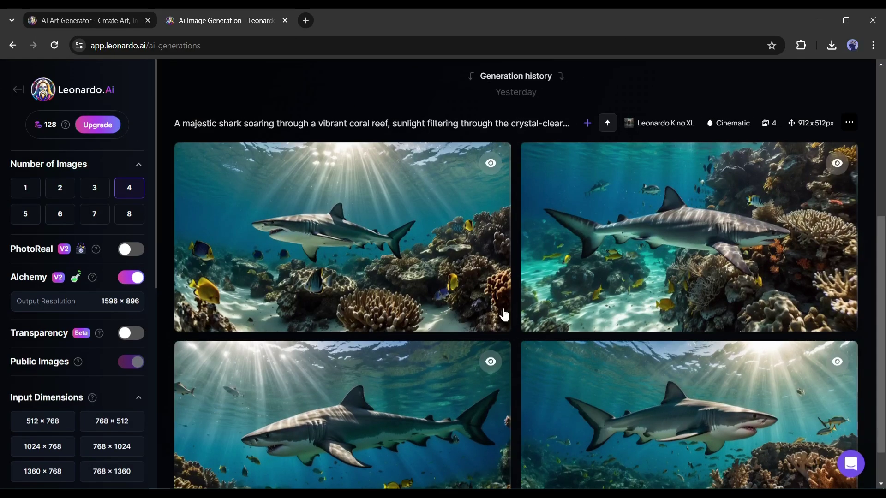
pyautogui.scroll(-1, 238, 263)
pyautogui.moveTo(689, 416)
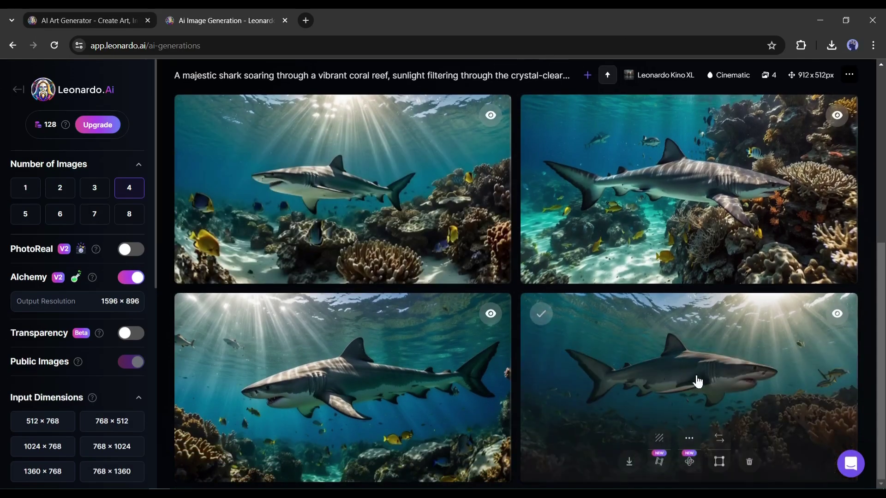
pyautogui.scroll(6, 524, 371)
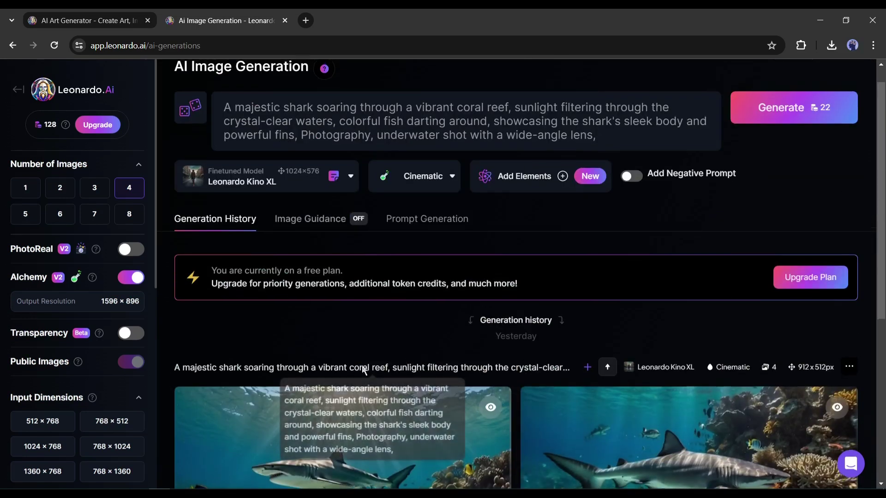
pyautogui.scroll(-5, 577, 405)
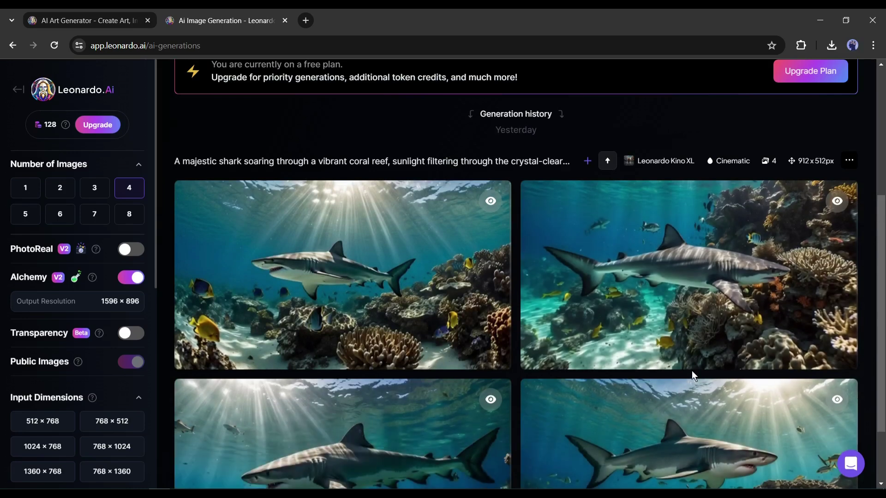
pyautogui.scroll(5, 692, 377)
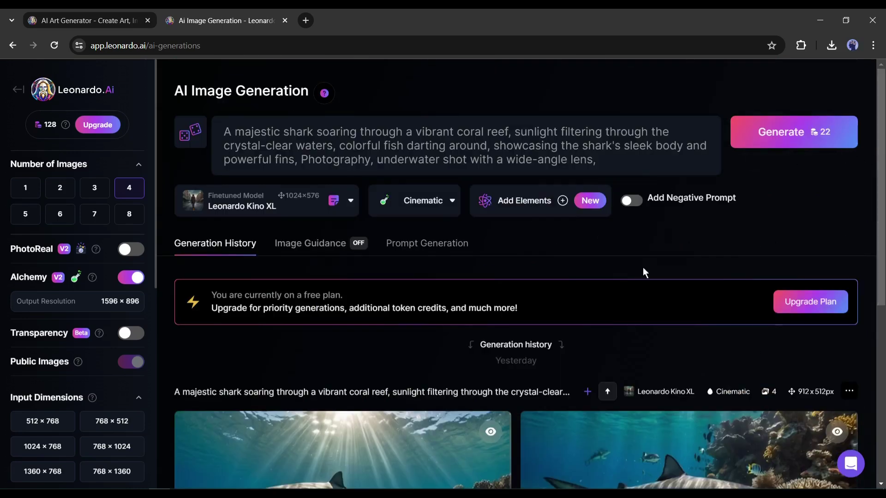
pyautogui.scroll(-6, 644, 272)
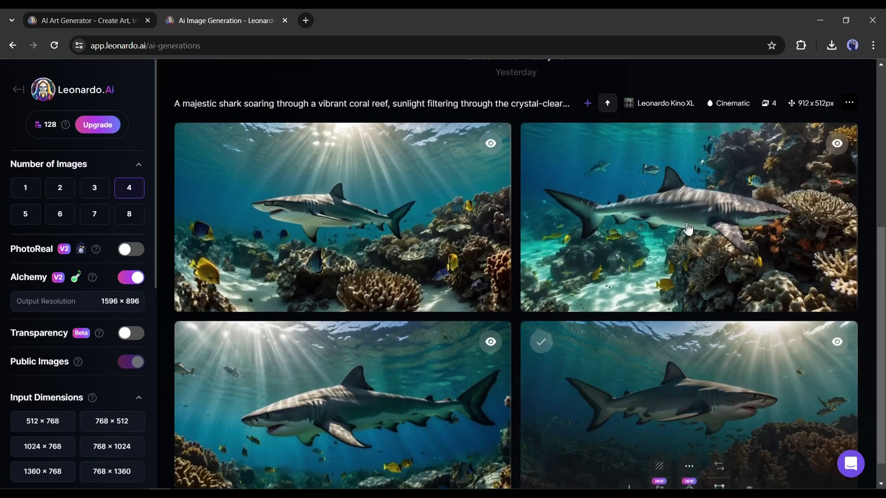
pyautogui.moveTo(342, 217)
pyautogui.click(369, 215)
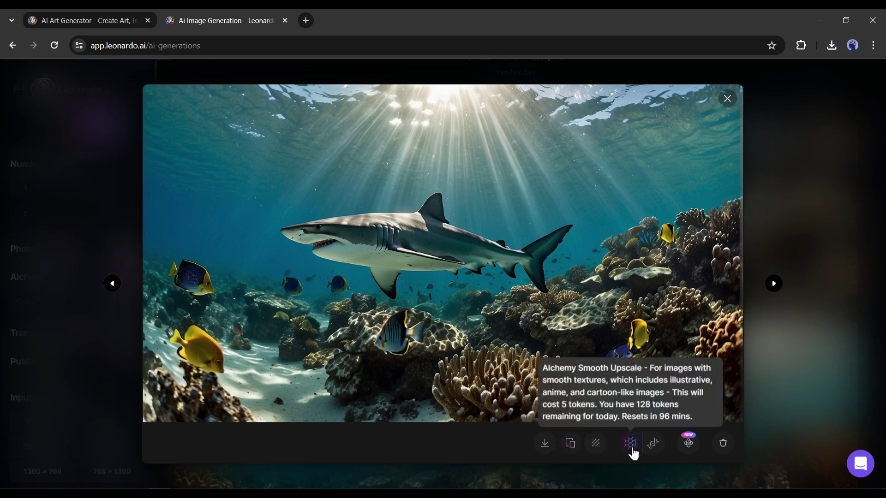
pyautogui.click(727, 99)
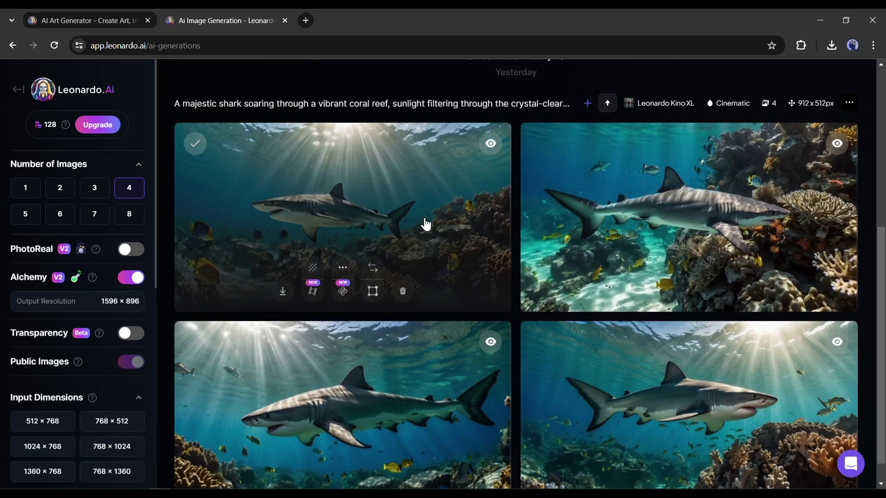
# - Create a public 1024×576 motion video of the first shark image at strength 5
pyautogui.click(314, 292)
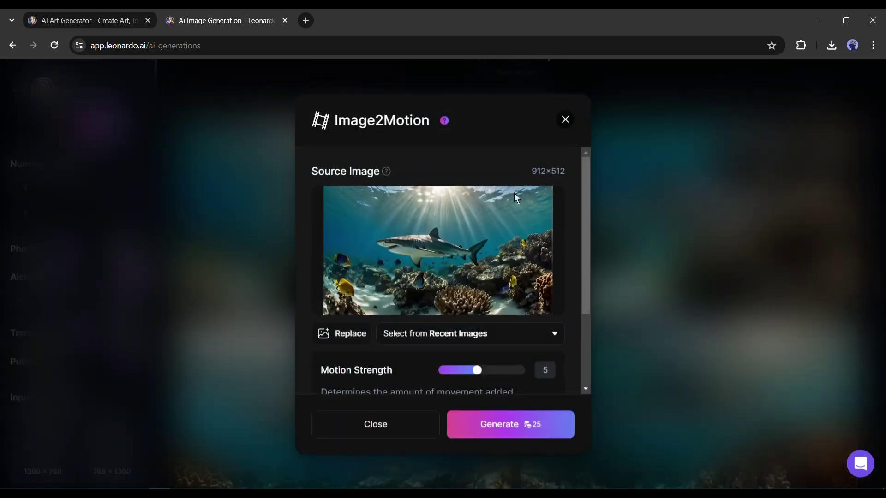
pyautogui.scroll(-2, 469, 239)
pyautogui.scroll(-1, 448, 250)
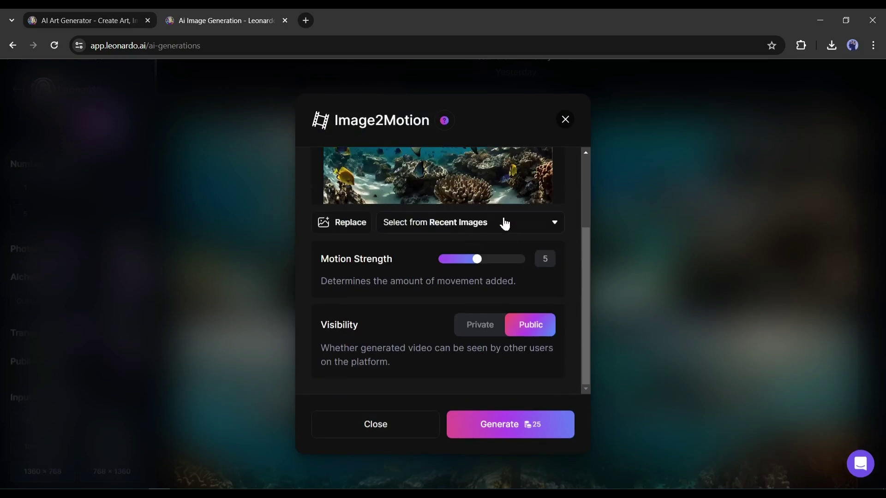
pyautogui.click(504, 227)
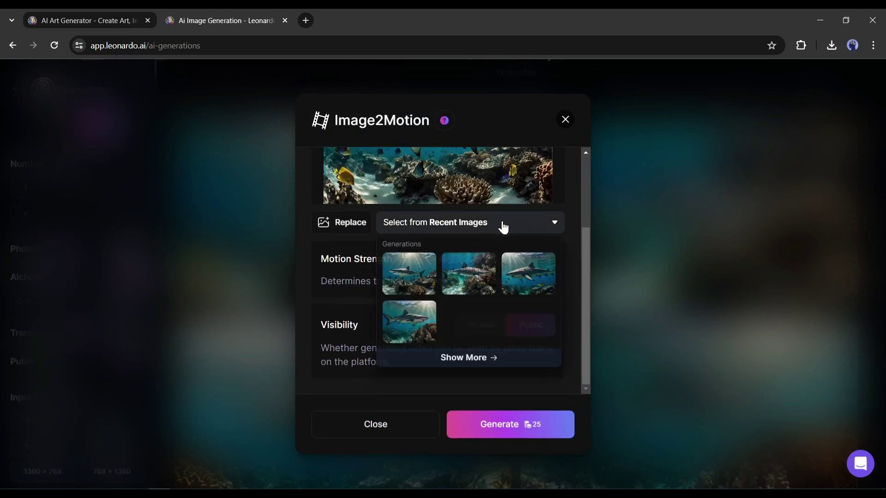
pyautogui.click(406, 223)
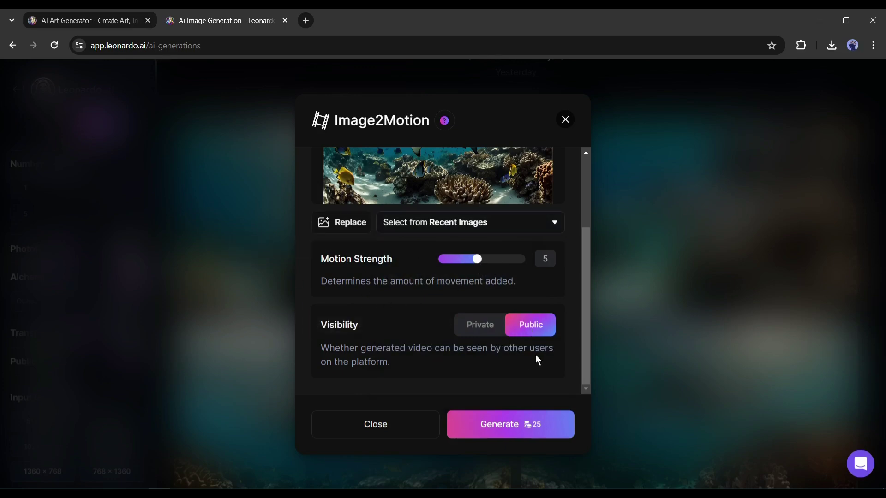
pyautogui.click(511, 431)
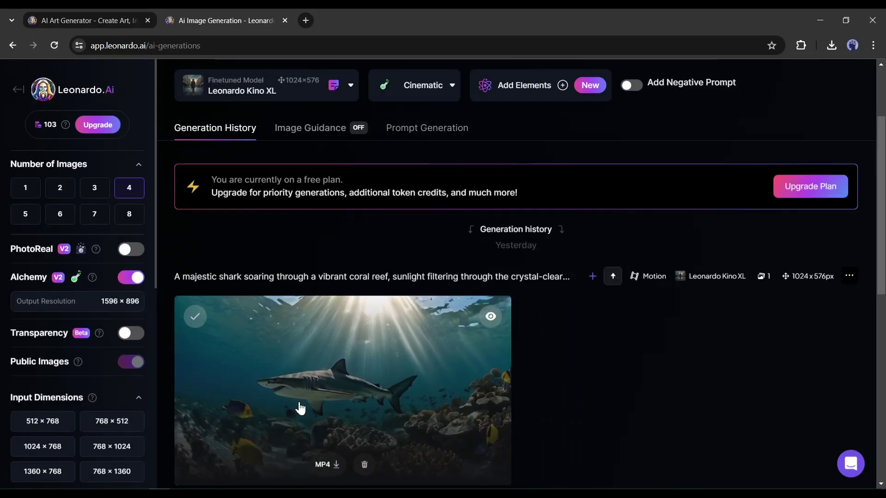
# - Download the shark motion video from its preview as a 3.8 MB MP4
pyautogui.click(404, 382)
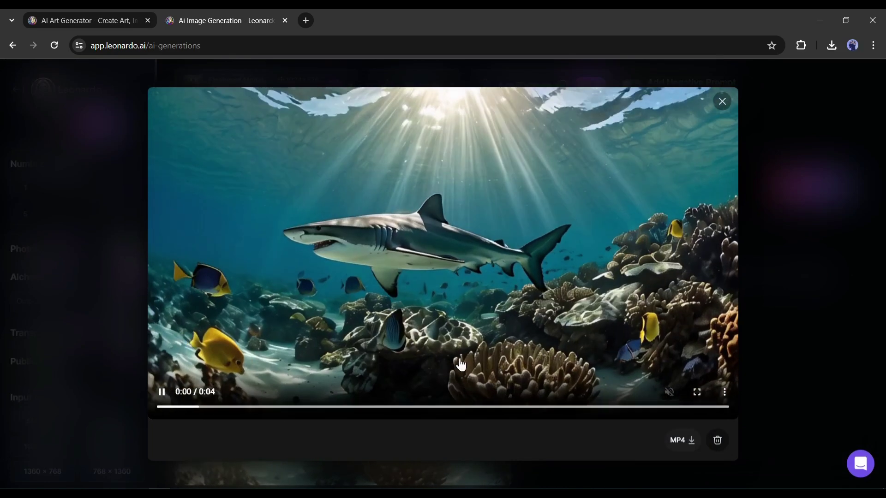
pyautogui.click(690, 446)
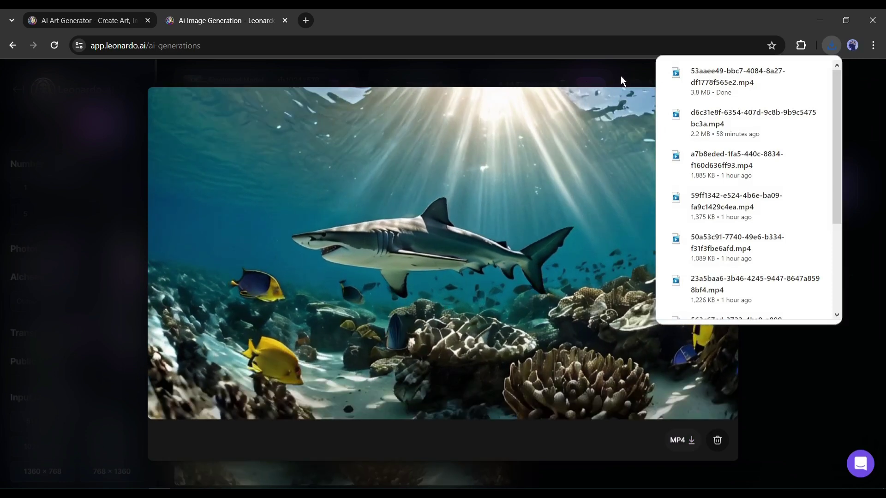
pyautogui.click(621, 76)
pyautogui.scroll(-4, 340, 352)
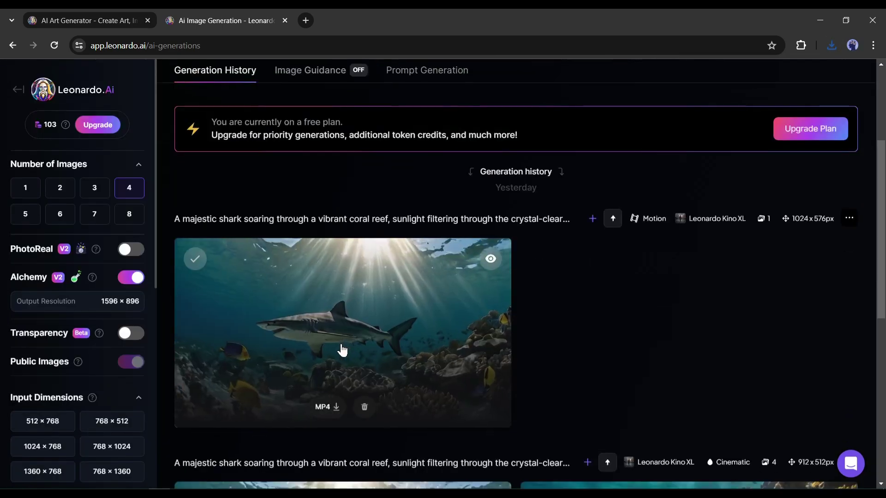
pyautogui.scroll(3, 462, 313)
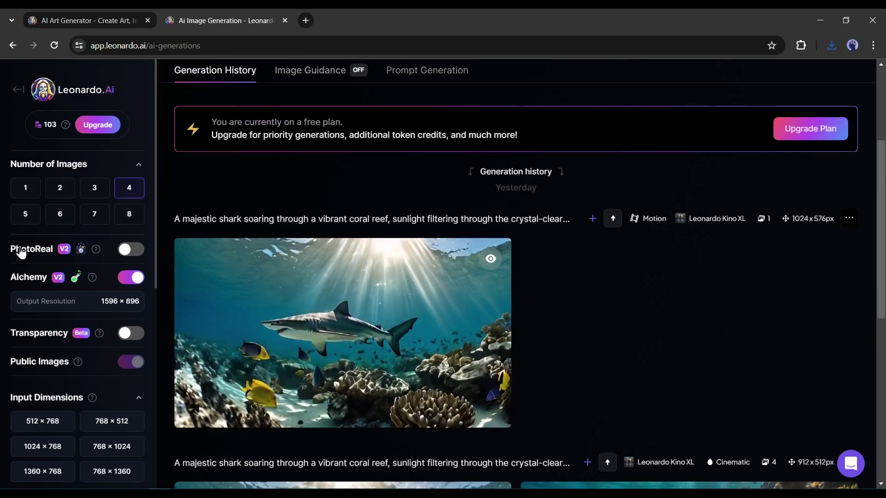
pyautogui.scroll(4, 165, 124)
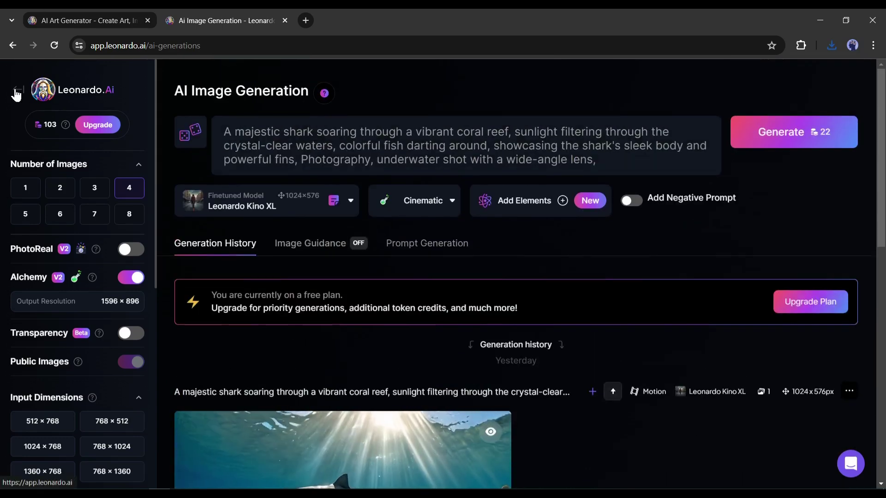
# - Open Image2Motion from Home and browse the Community Feed for a source image
pyautogui.click(17, 91)
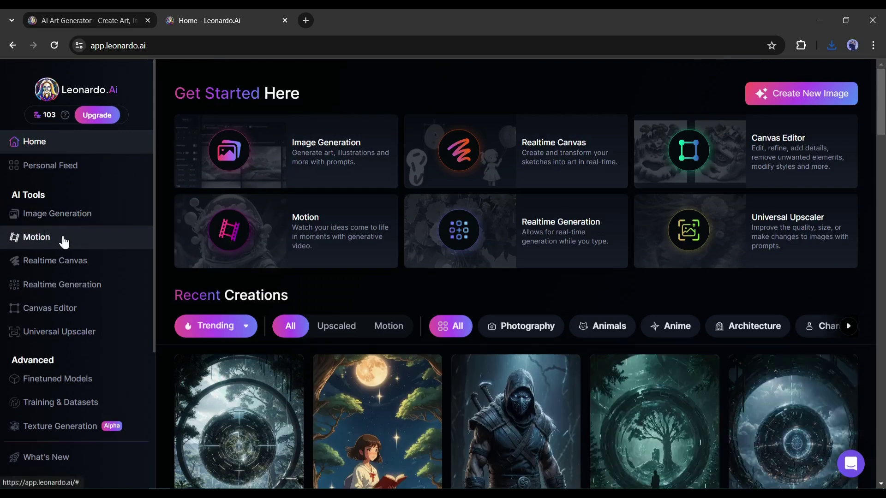
pyautogui.click(64, 241)
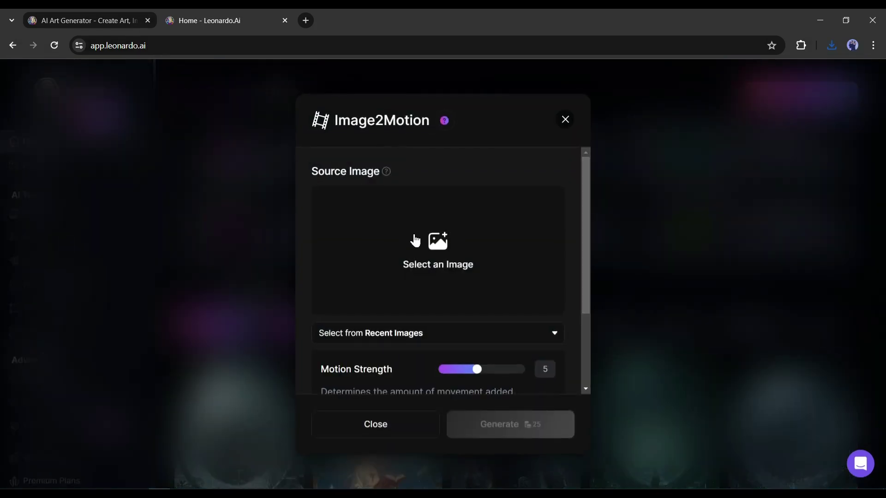
pyautogui.click(435, 252)
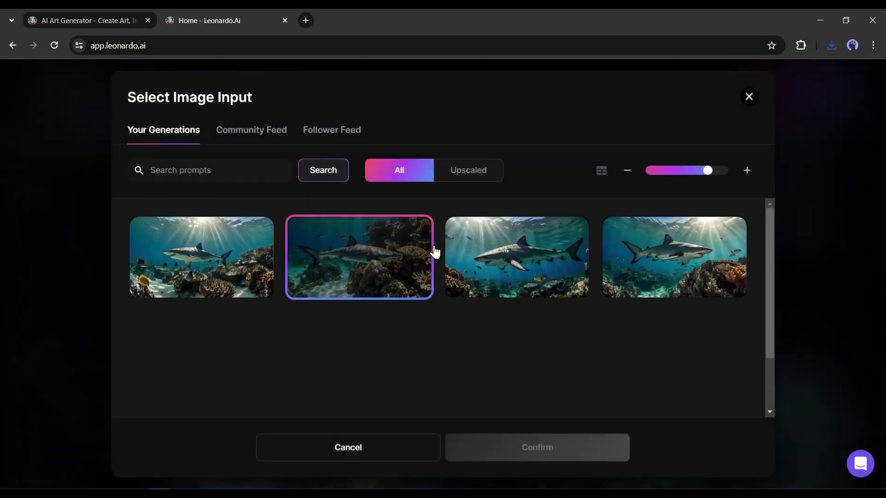
pyautogui.click(270, 132)
pyautogui.scroll(-5, 506, 300)
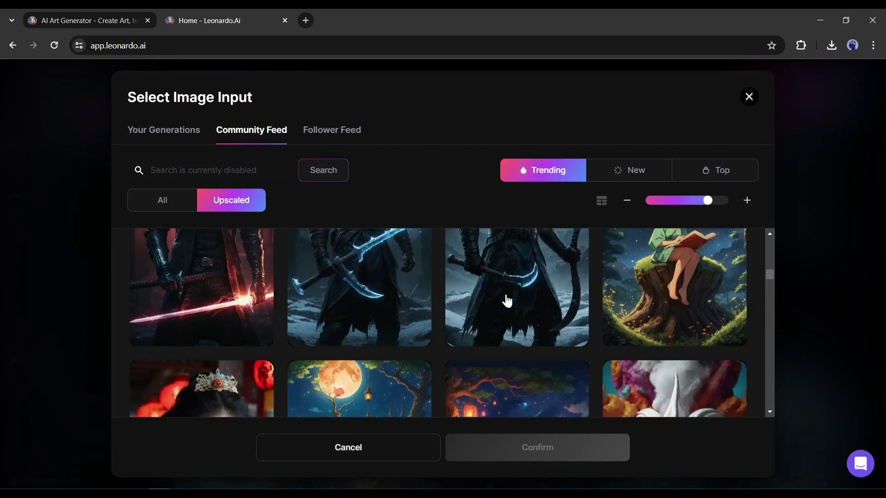
pyautogui.scroll(-2, 506, 301)
pyautogui.scroll(-2, 507, 301)
pyautogui.scroll(-3, 507, 300)
pyautogui.scroll(-3, 506, 301)
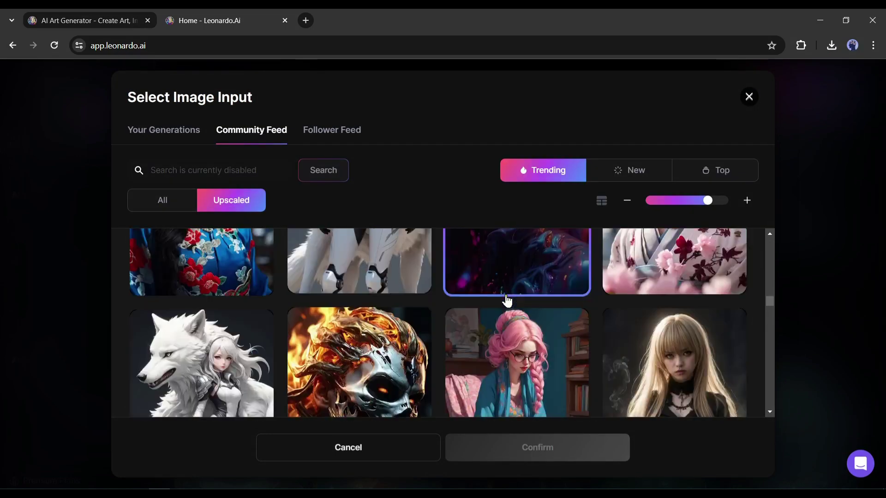
pyautogui.scroll(-3, 506, 301)
pyautogui.scroll(-3, 506, 300)
pyautogui.scroll(-3, 506, 301)
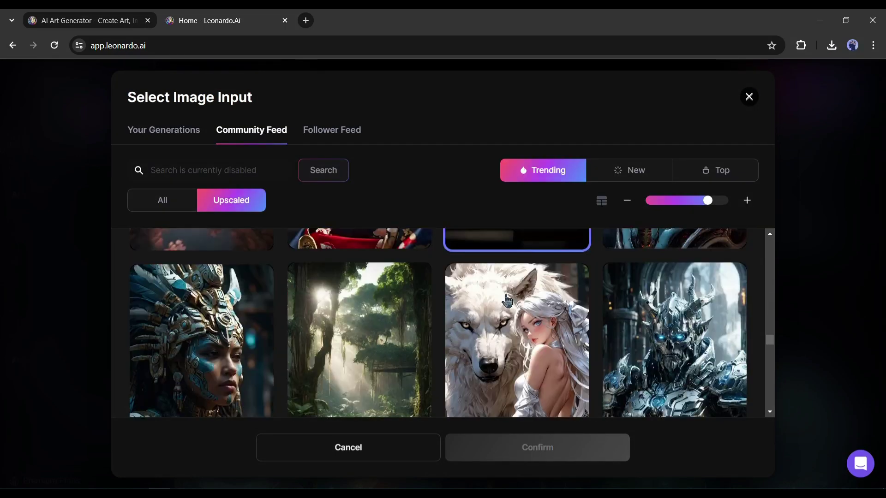
pyautogui.scroll(-3, 506, 301)
pyautogui.scroll(-3, 506, 301)
pyautogui.scroll(-3, 506, 300)
pyautogui.scroll(-3, 506, 300)
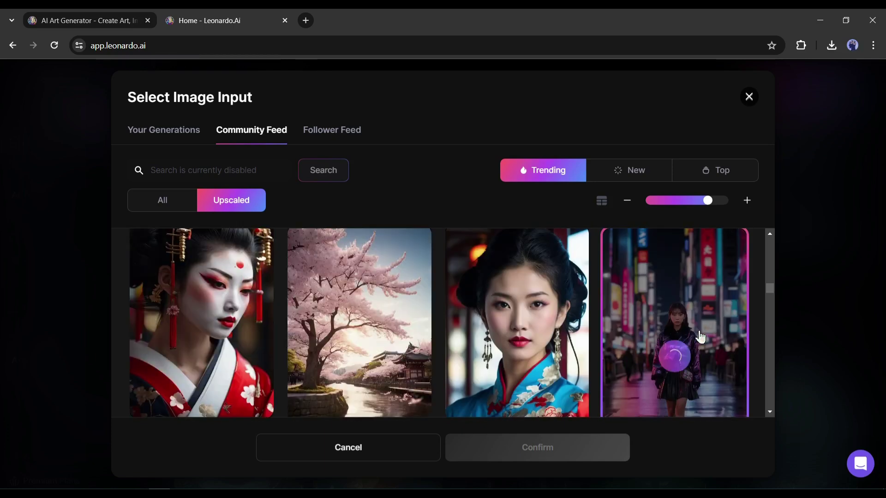
# - Pick the neon city street image and generate its motion video
pyautogui.click(672, 356)
pyautogui.click(520, 449)
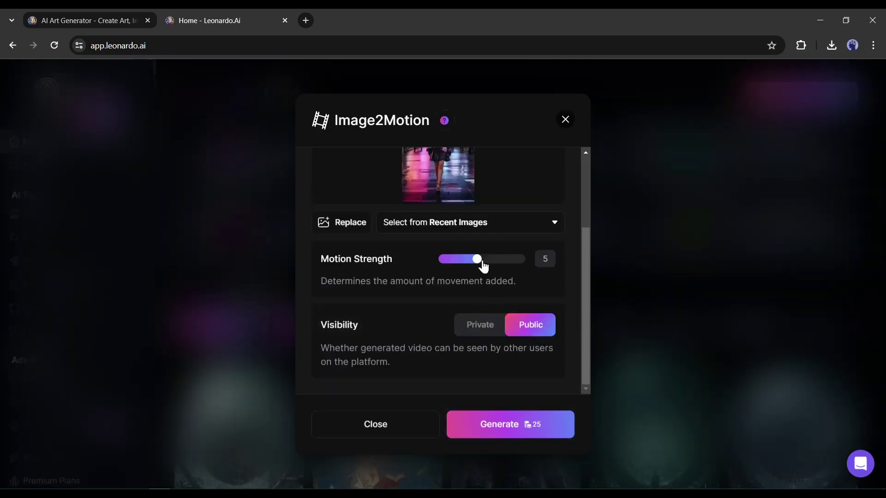
pyautogui.click(501, 434)
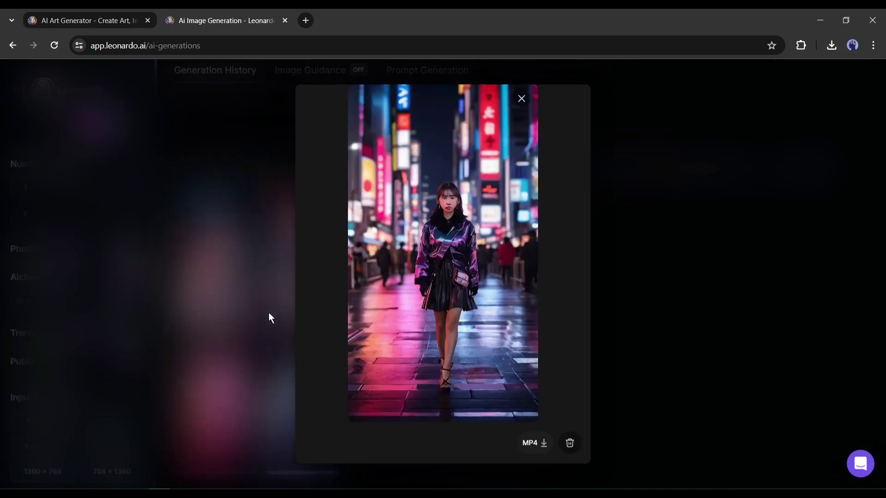
pyautogui.click(521, 98)
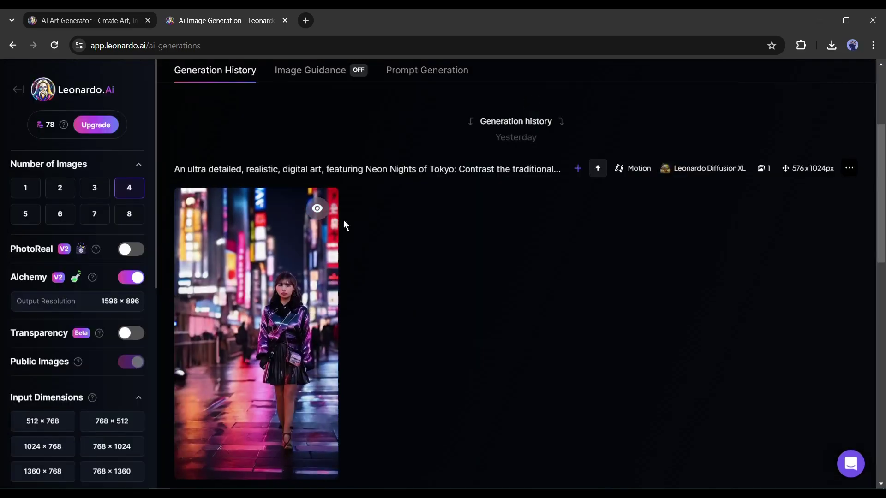
# - Select the Community Feed witch-on-tree-stump image as the Image2Motion source
pyautogui.scroll(4, 343, 220)
pyautogui.click(24, 91)
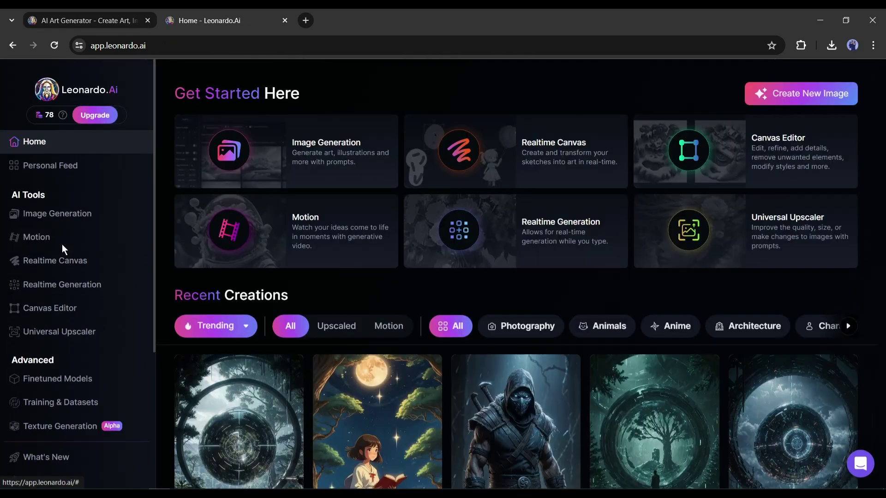
pyautogui.click(62, 244)
pyautogui.click(439, 250)
pyautogui.click(255, 131)
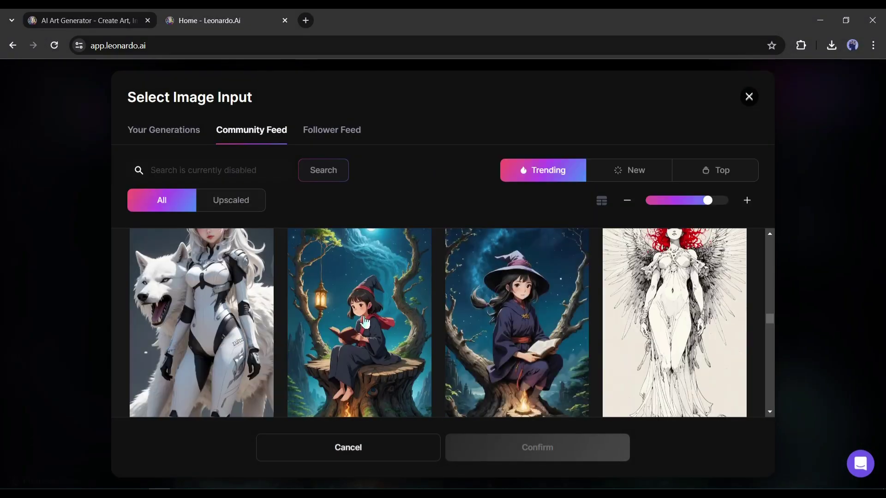
pyautogui.click(360, 305)
pyautogui.click(483, 448)
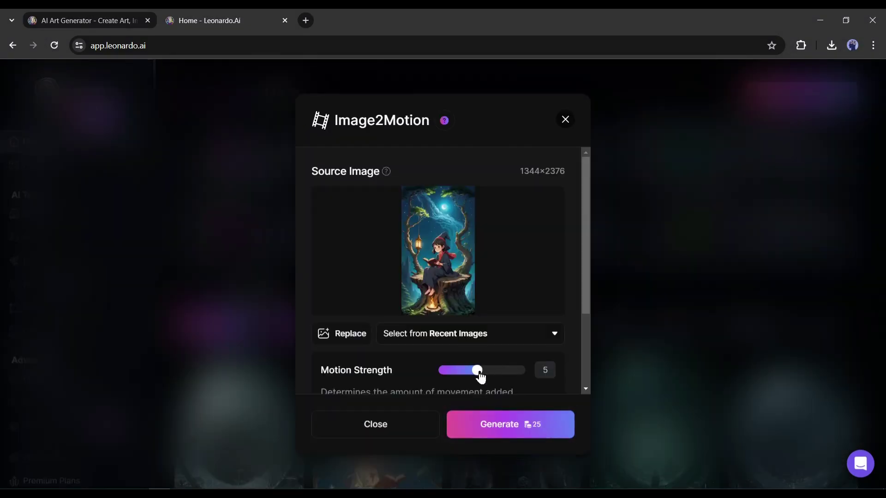
# - Generate the witch motion video and open it for preview
pyautogui.click(515, 435)
pyautogui.click(388, 334)
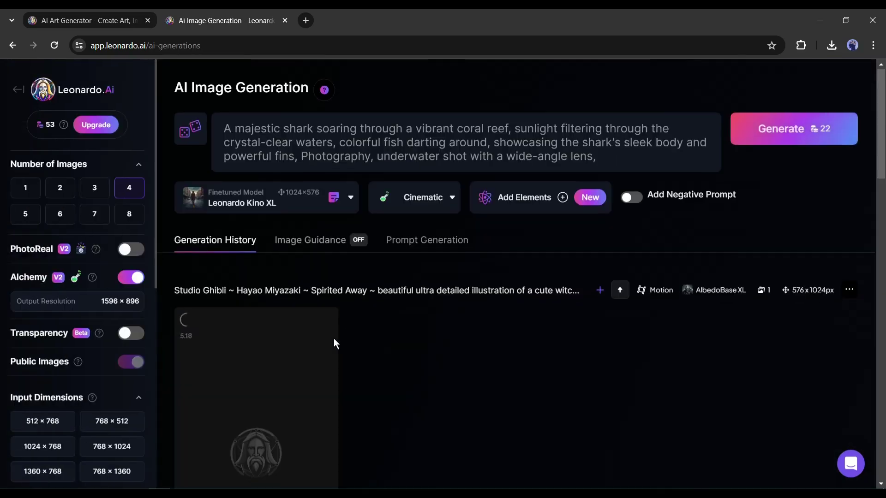
pyautogui.scroll(-2, 334, 342)
pyautogui.scroll(-4, 241, 222)
pyautogui.click(241, 222)
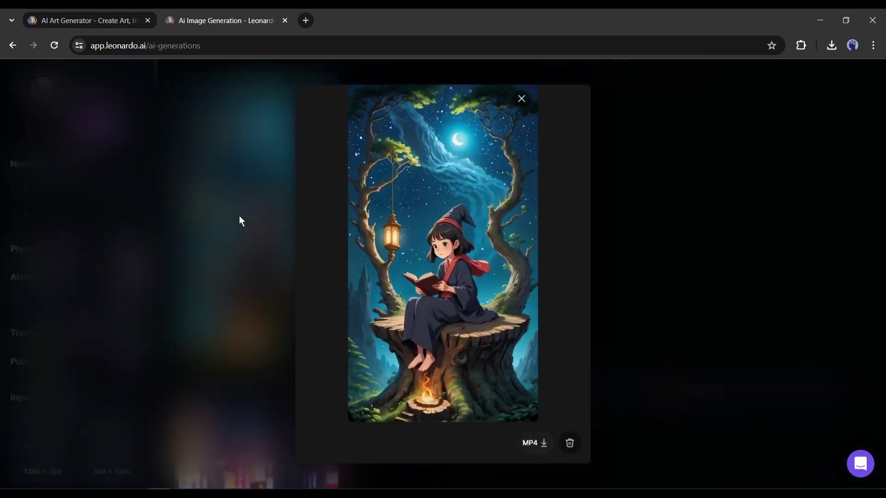